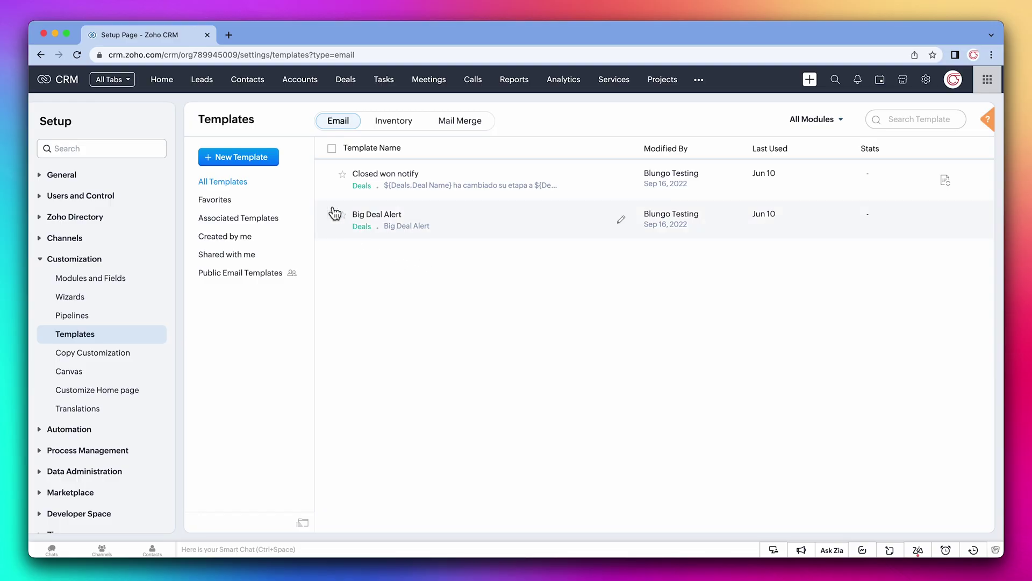
Step: Create a new email template for the Deals module and continue to its Template Gallery
click(272, 162)
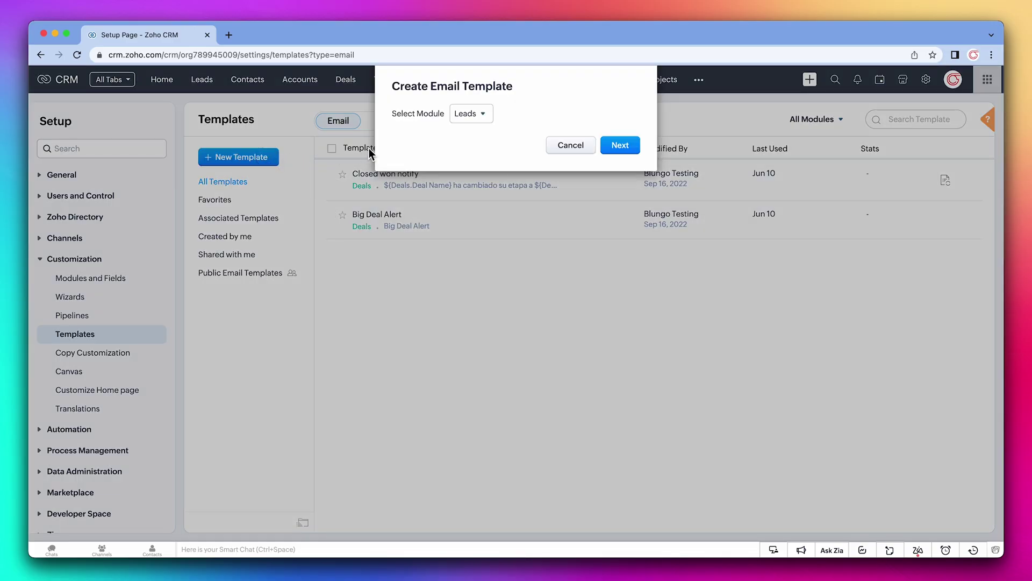
click(485, 119)
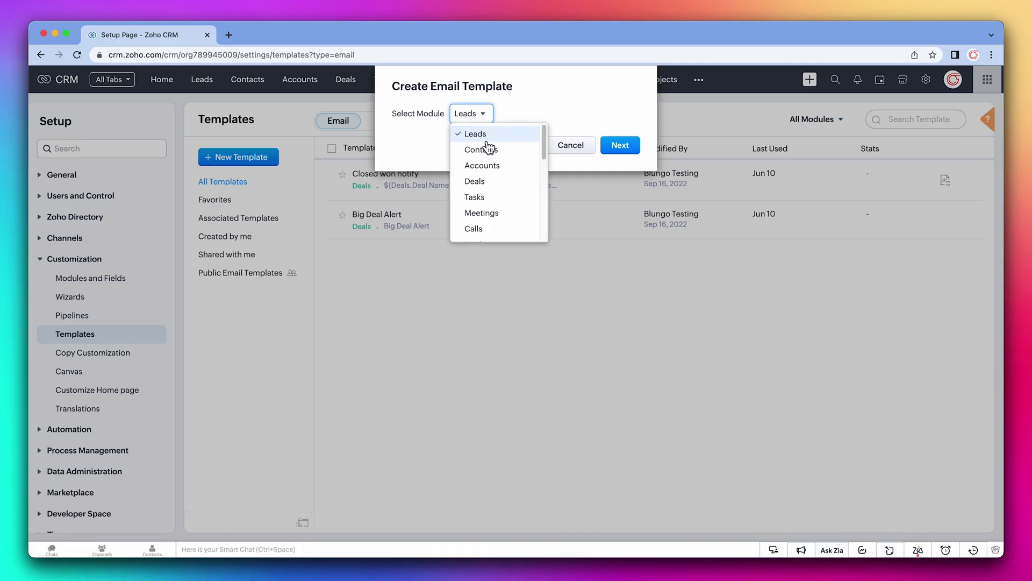
click(487, 181)
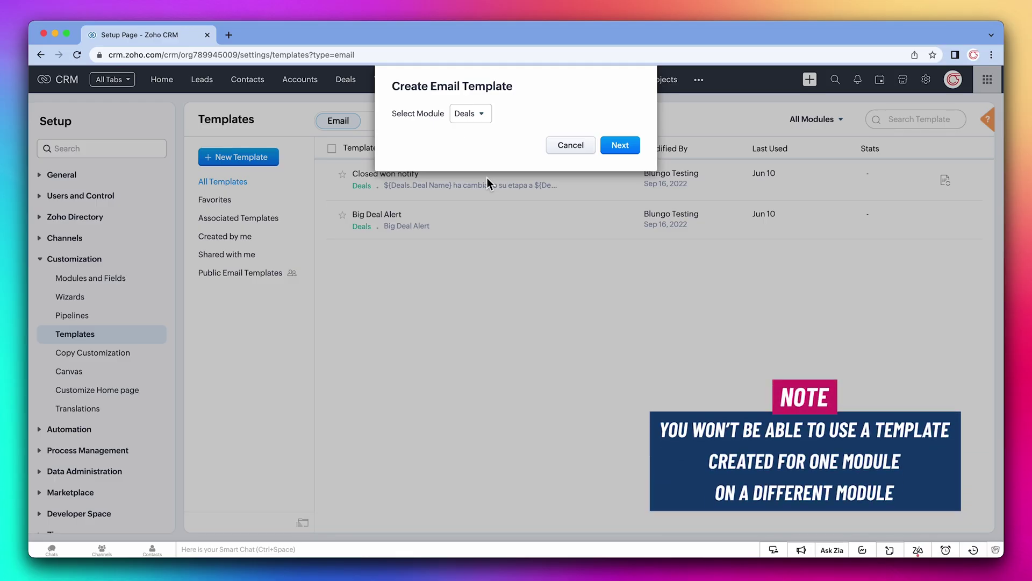
click(618, 149)
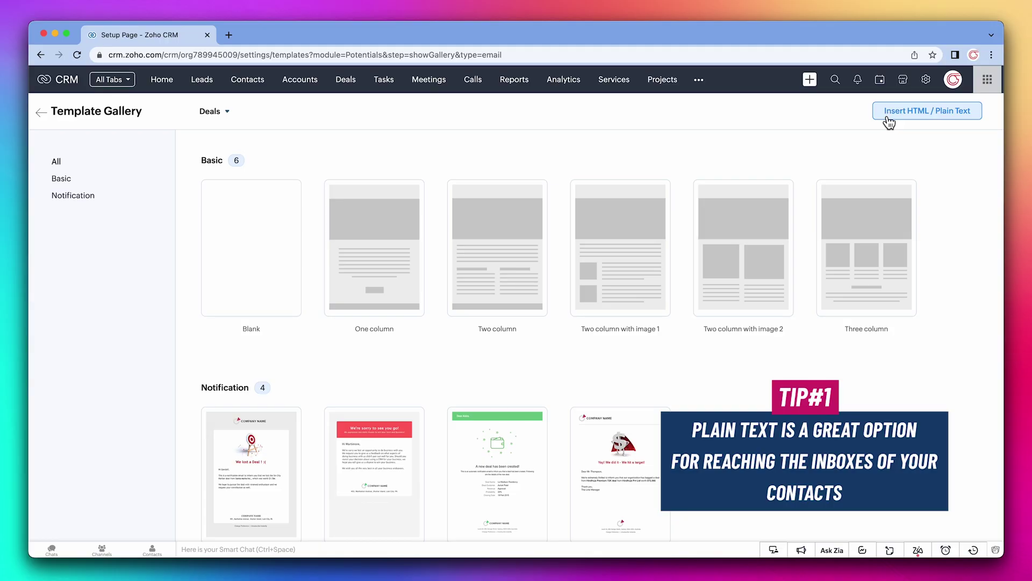
Step: Write a plain-text body 'Hi ,' / 'Did you receive the proposal?' / 'Thank you,' and name it Proposal Follow Up Deal
click(888, 115)
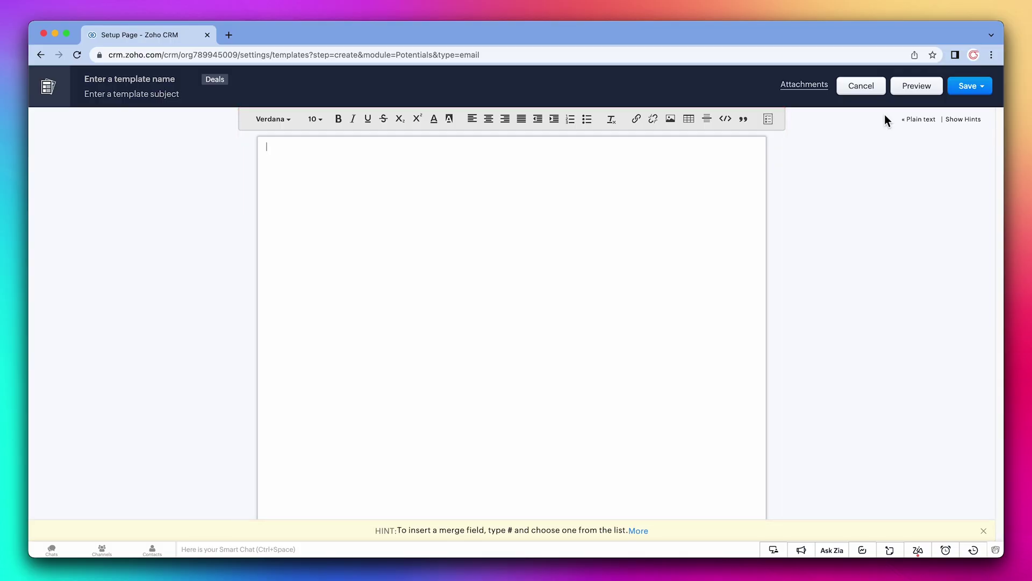
text(Hi ,)
key(Return)
text(Did you receive the proposal?)
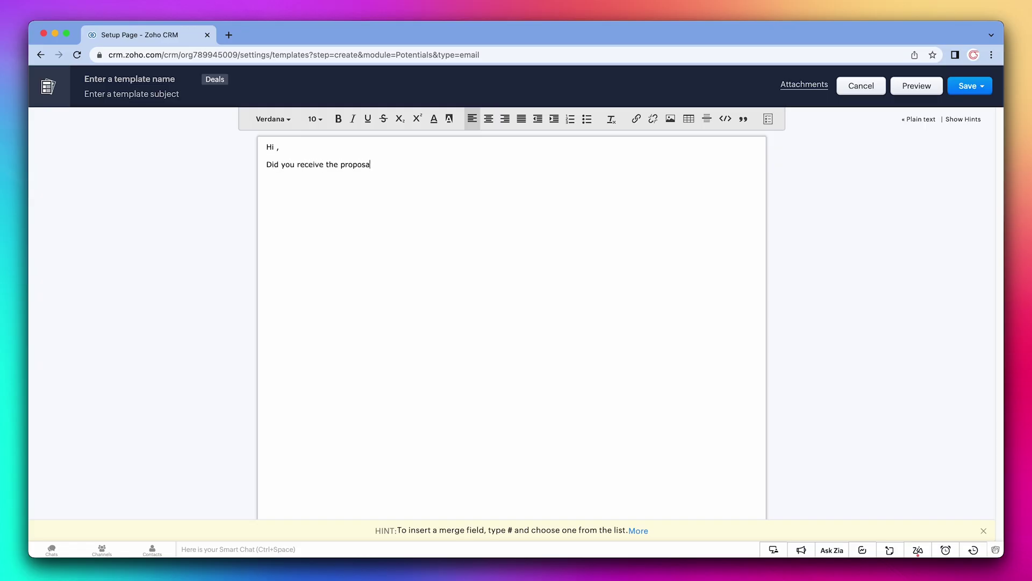
key(Return)
text(Thank you,)
click(173, 79)
text(Proposal Follow)
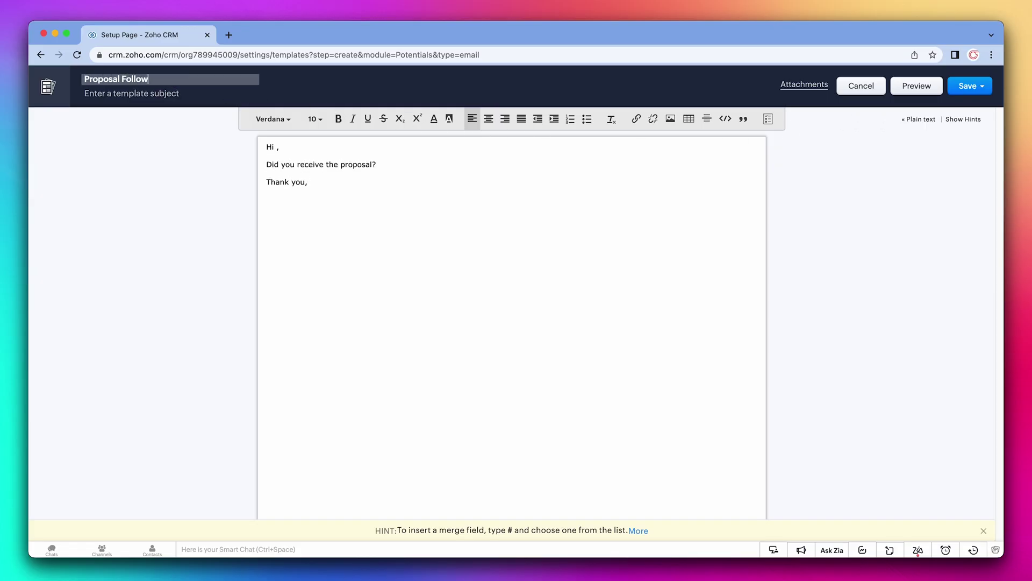
text( Up Deal)
Step: Set the subject to 'Follow up - ' followed by the Deal Name merge field
click(175, 94)
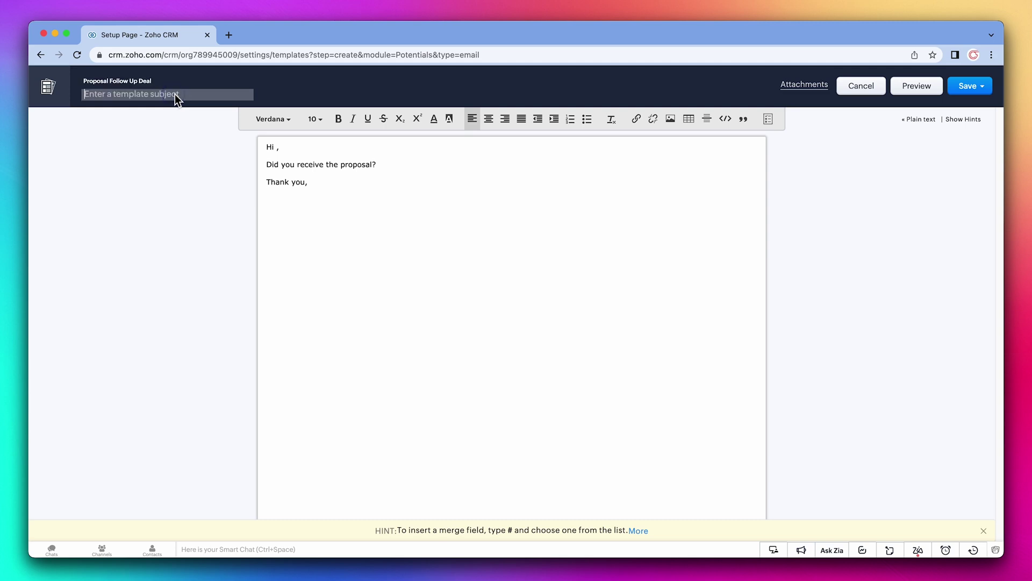
text(Follow up - #)
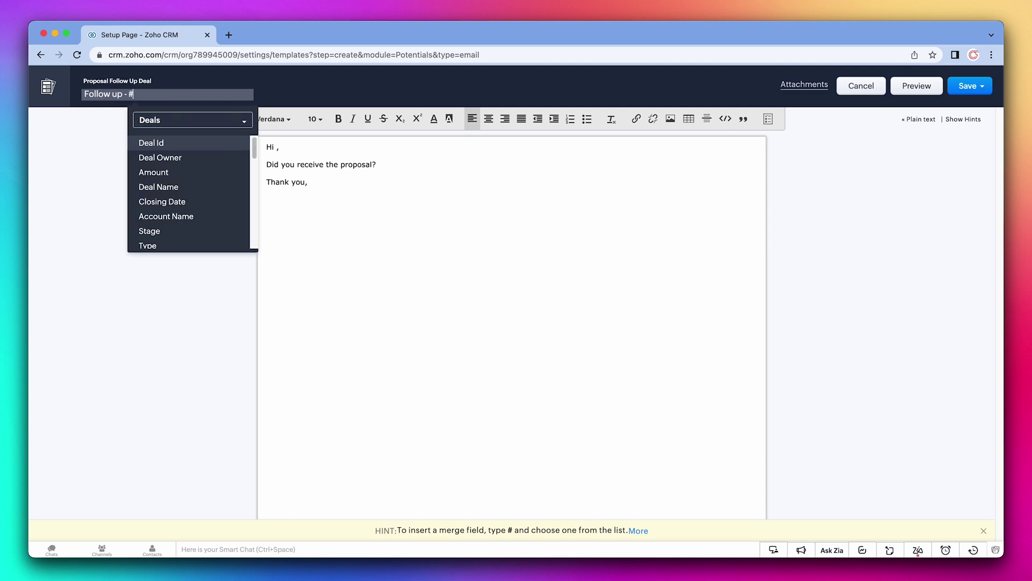
click(159, 187)
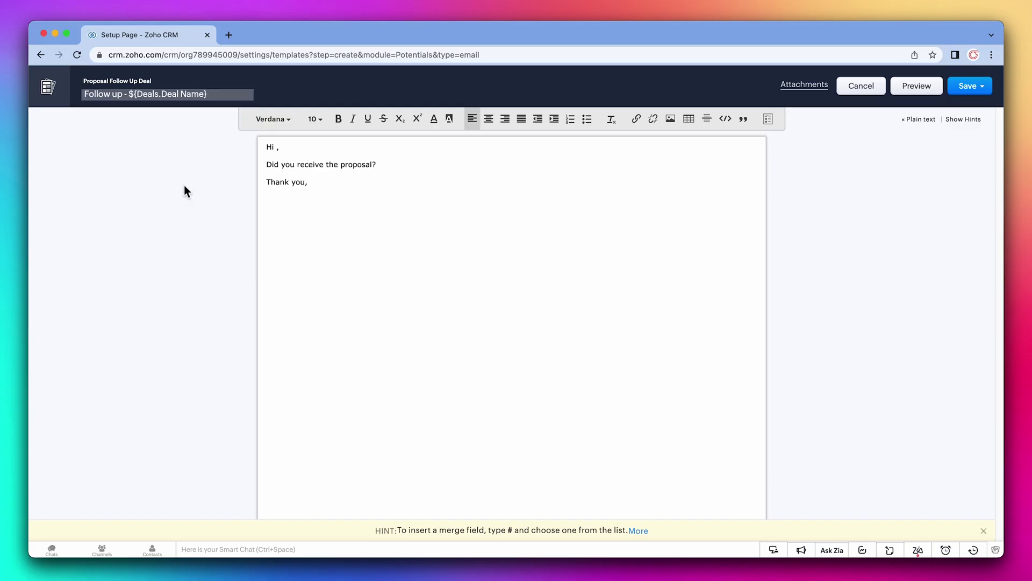
Step: Insert the Contacts First Name merge field after 'Hi', then cancel the Insert Survey Link dialog
click(276, 153)
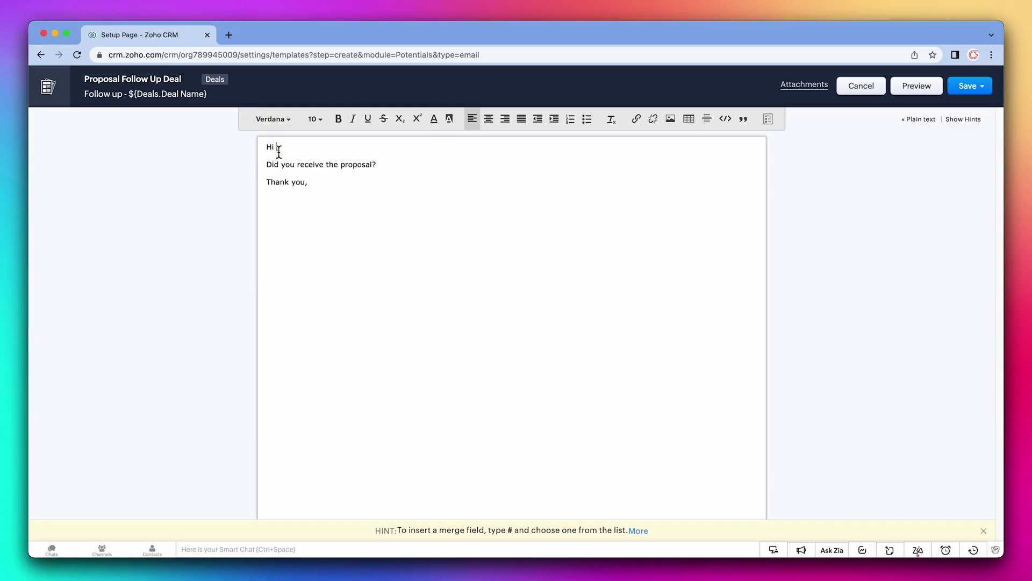
text(#)
scroll(343, 225, down, 4)
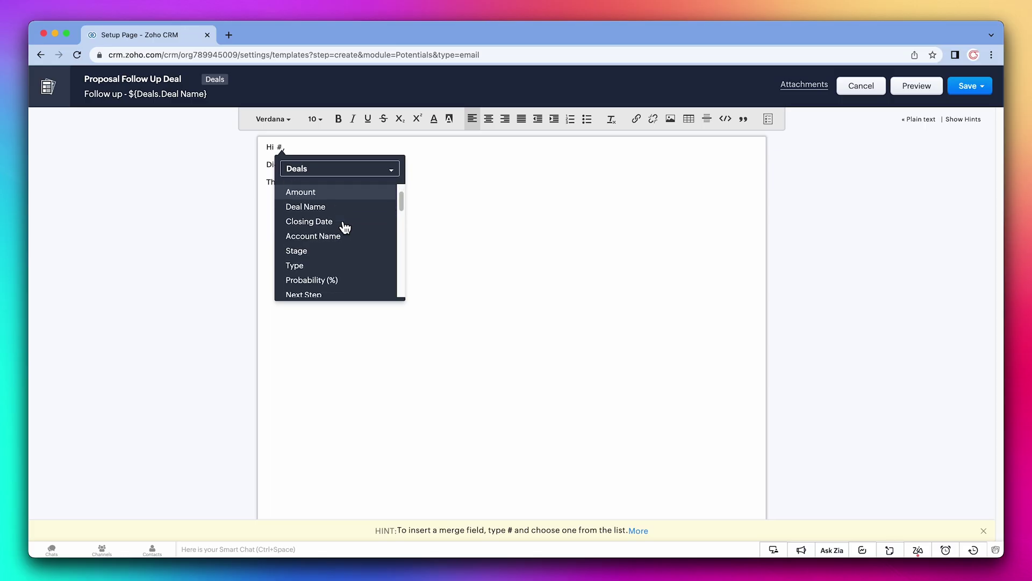
scroll(345, 228, down, 3)
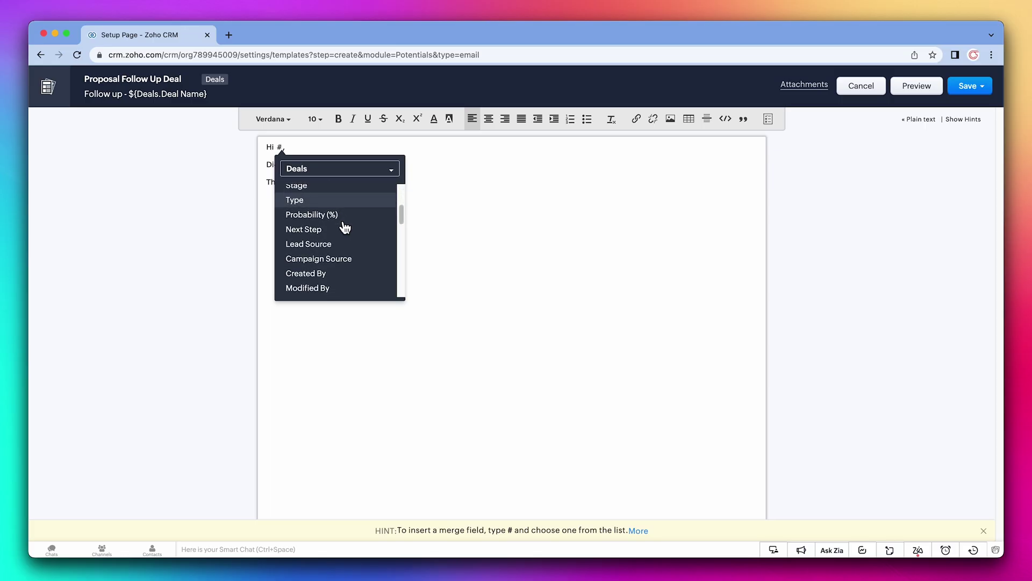
click(359, 171)
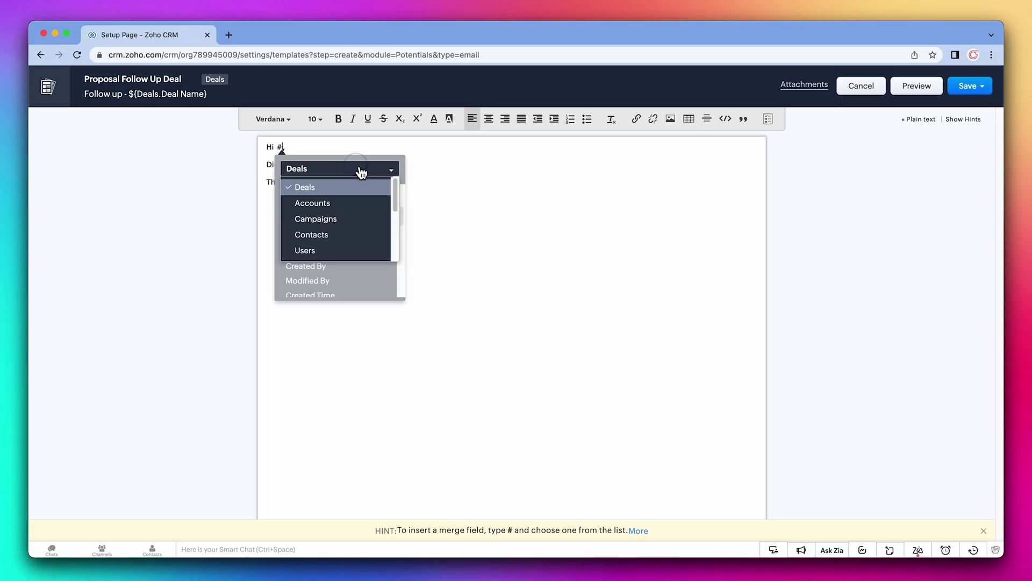
click(346, 235)
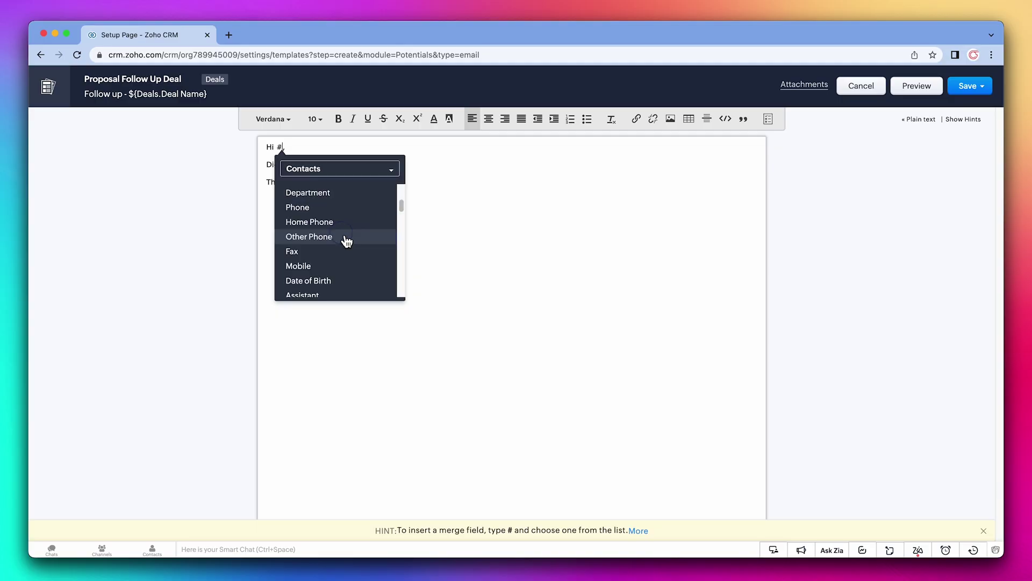
scroll(346, 239, up, 3)
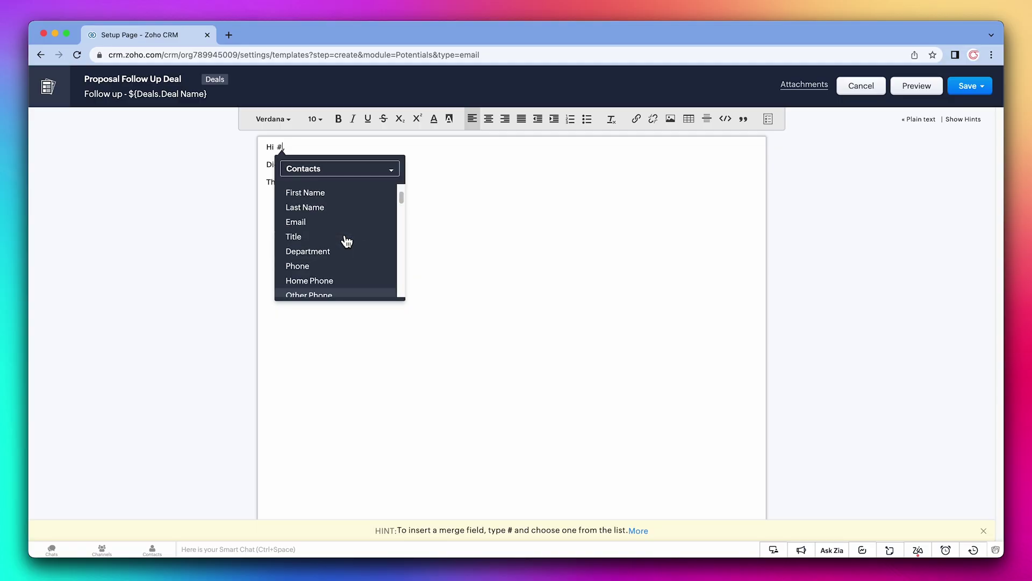
click(324, 194)
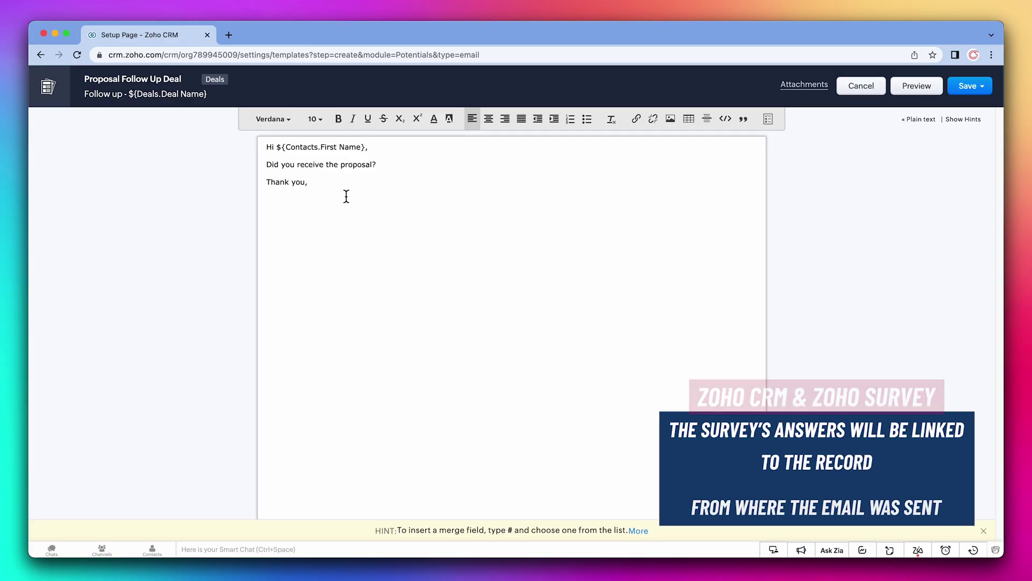
click(768, 119)
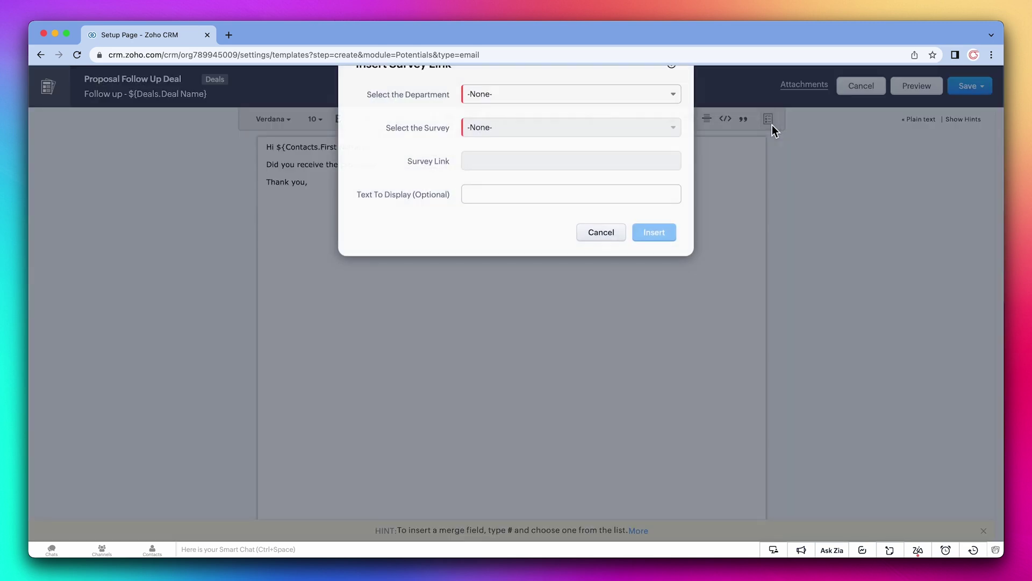
click(621, 222)
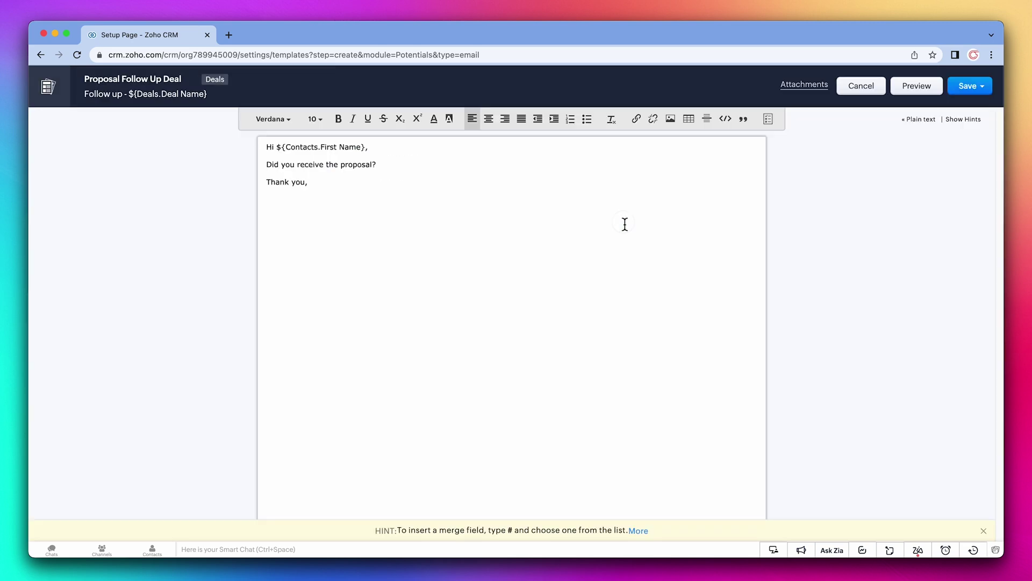
Step: Save Proposal Follow Up Deal into the Public Email Templates folder
click(964, 87)
click(945, 110)
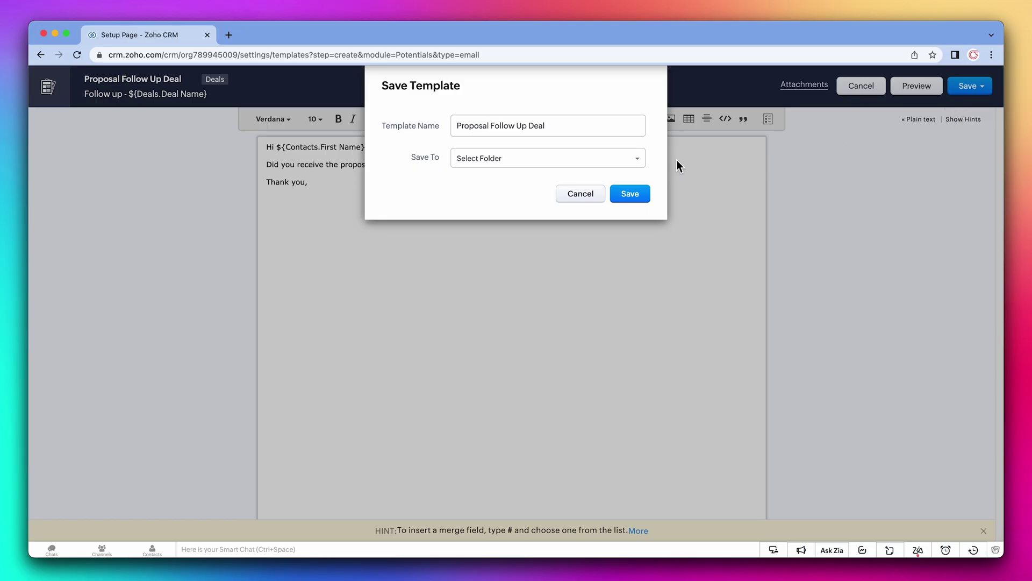
click(641, 161)
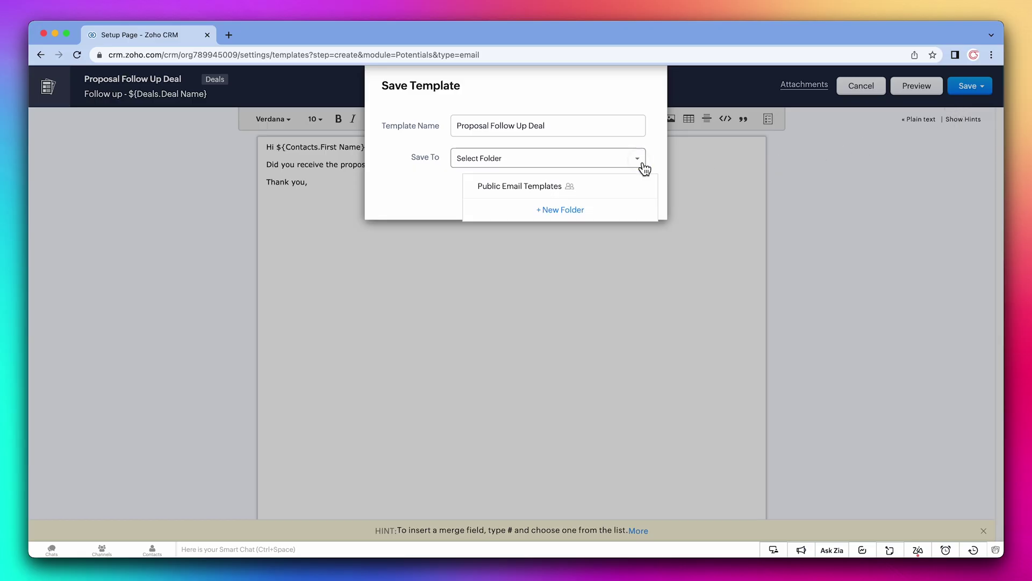
click(555, 185)
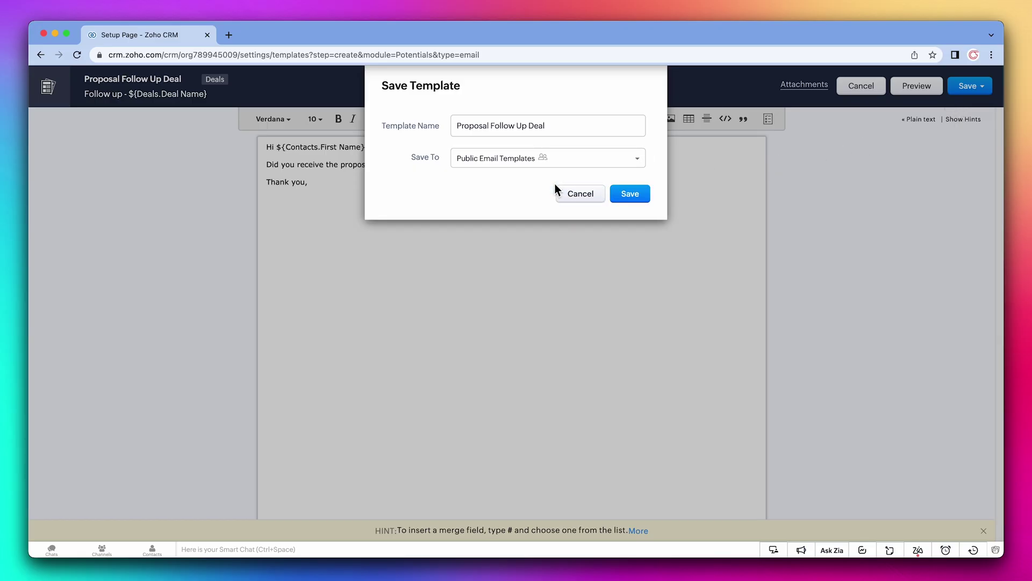
click(625, 186)
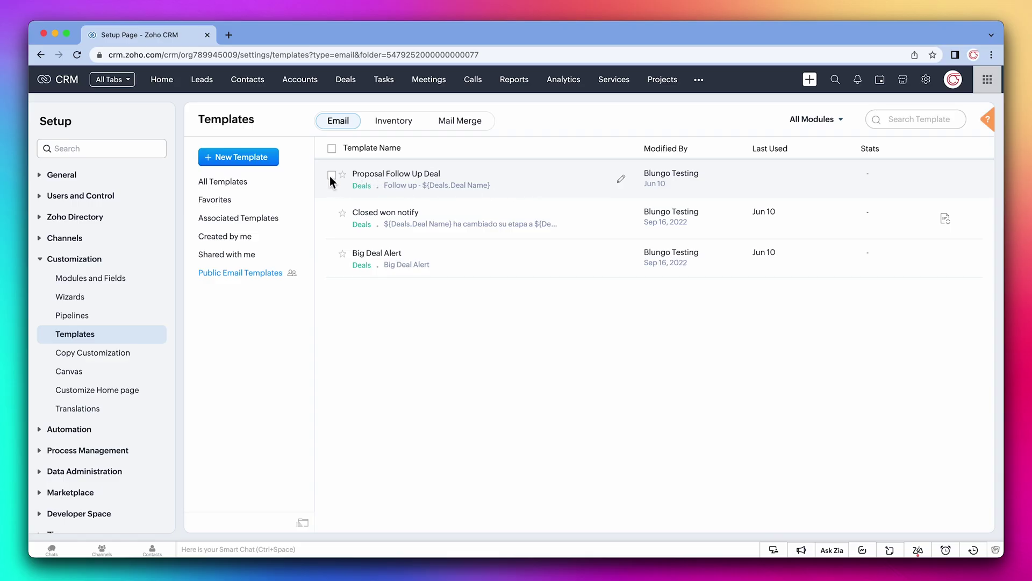
click(263, 161)
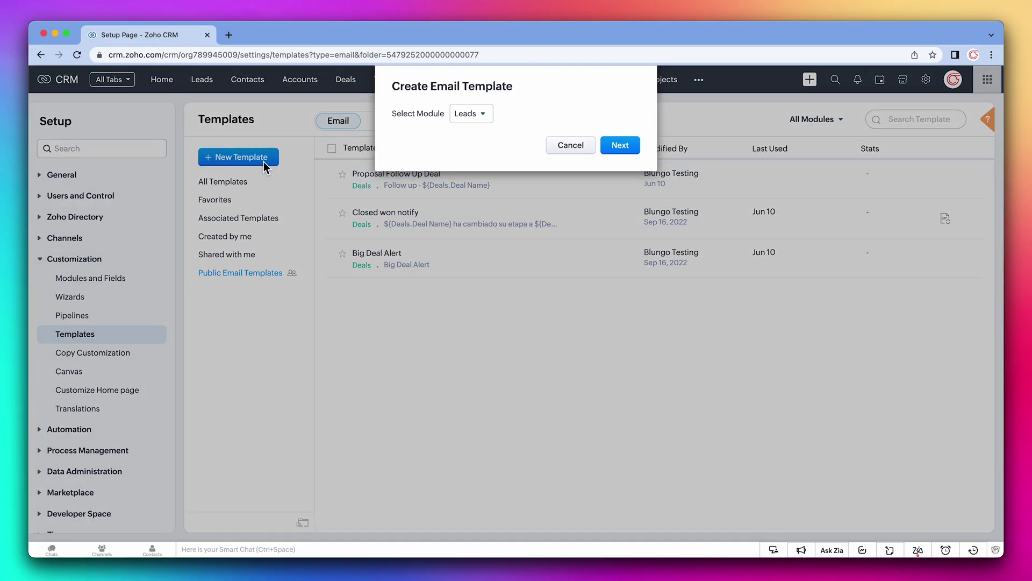
click(611, 145)
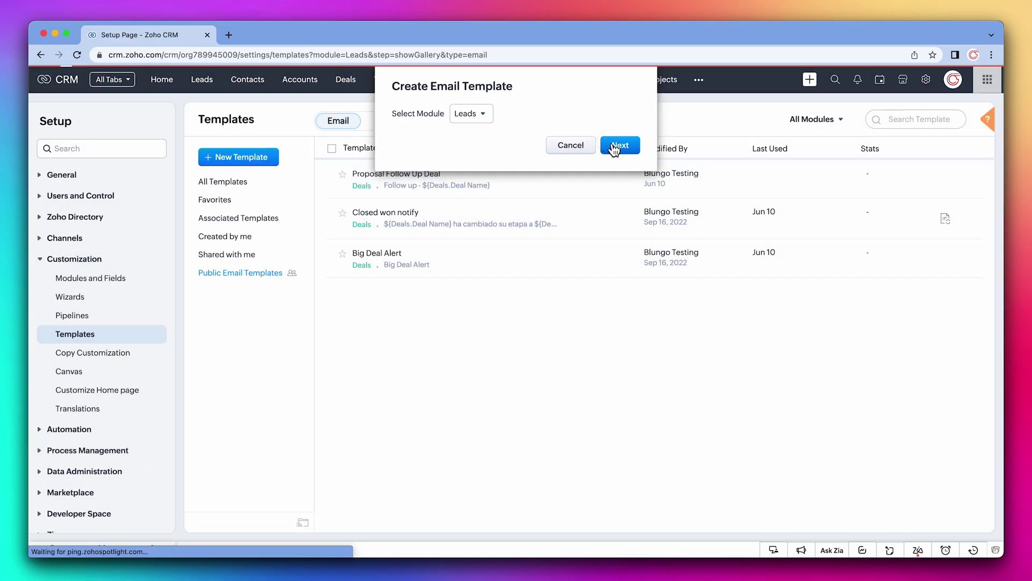
scroll(610, 145, down, 10)
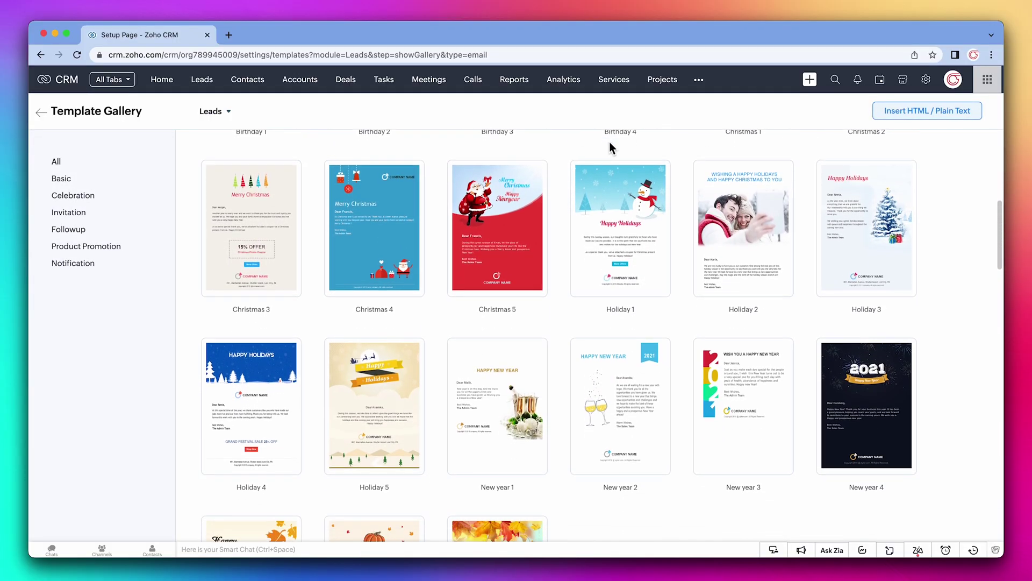
scroll(610, 145, down, 15)
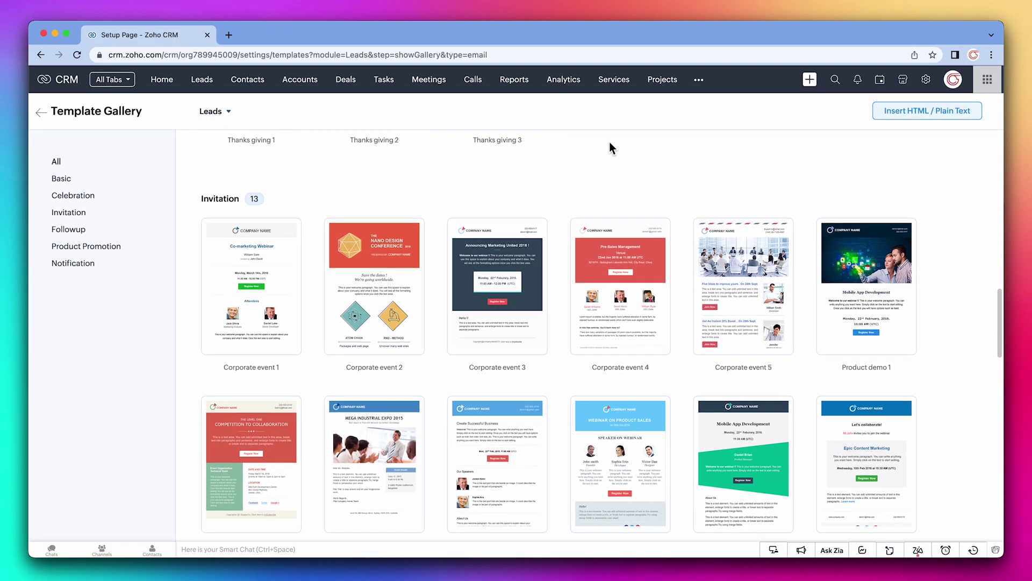
scroll(610, 142, up, 20)
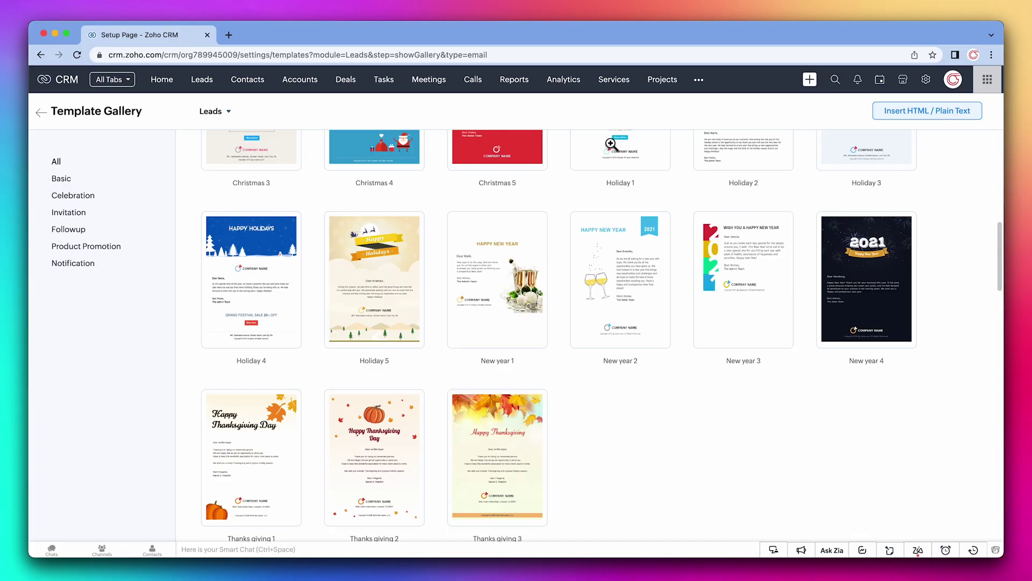
scroll(610, 143, up, 1)
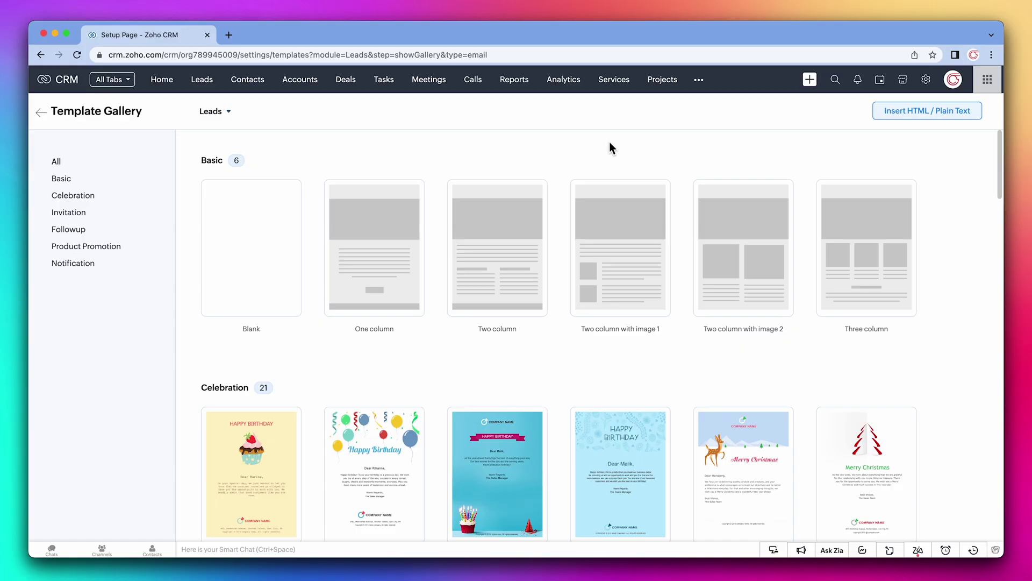
Step: Start a blank Leads HTML template, open its source code, and switch to Stripo
click(892, 114)
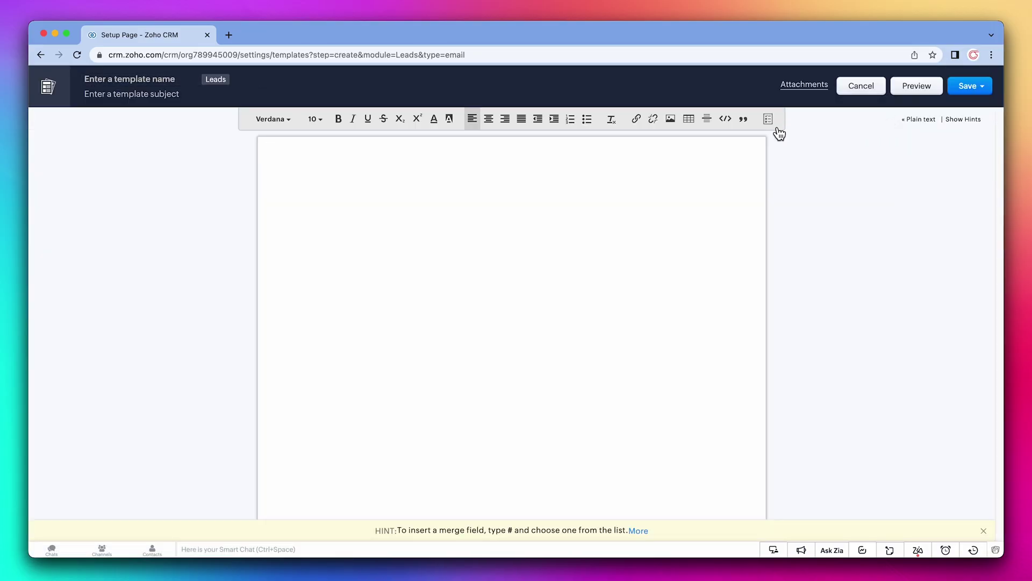
click(732, 130)
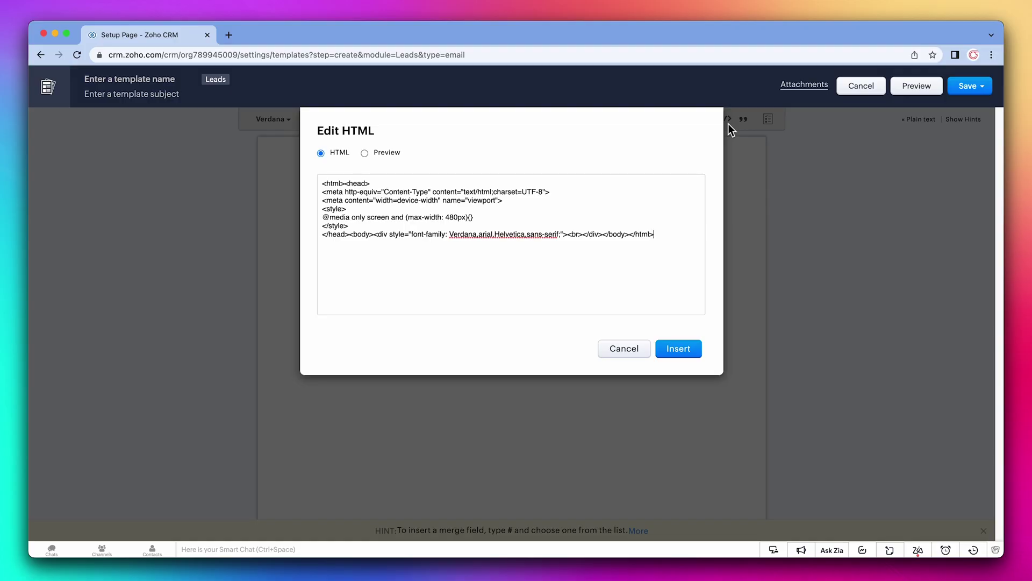
key(super+grave)
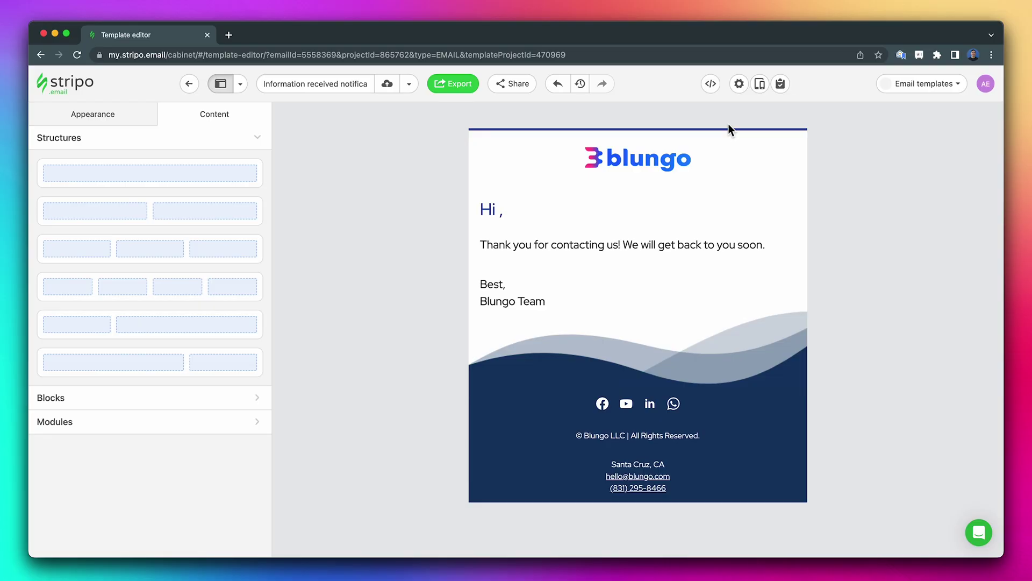
Step: Export the Blungo email from Stripo as HTML code and copy it to the clipboard
click(458, 86)
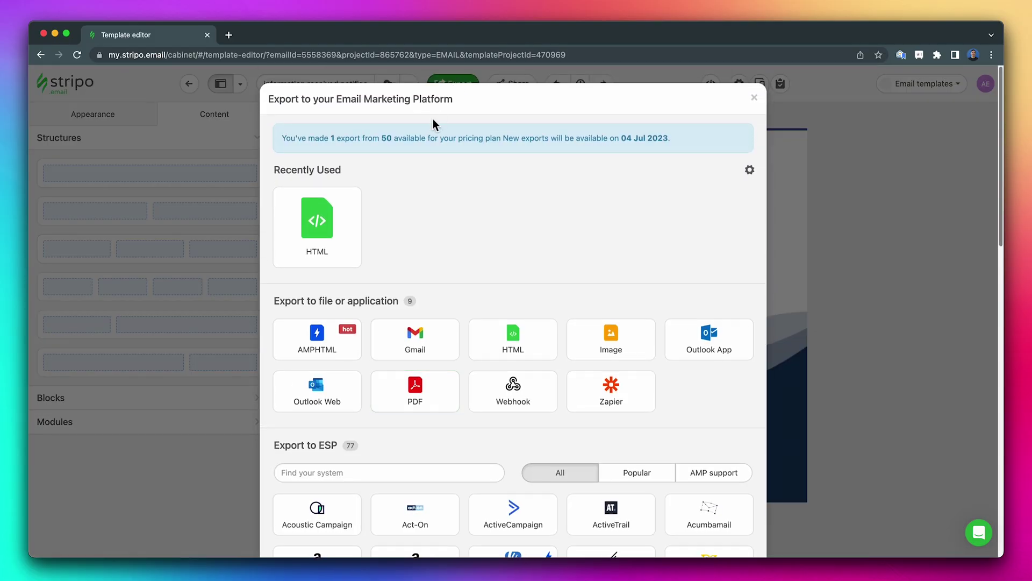
click(354, 211)
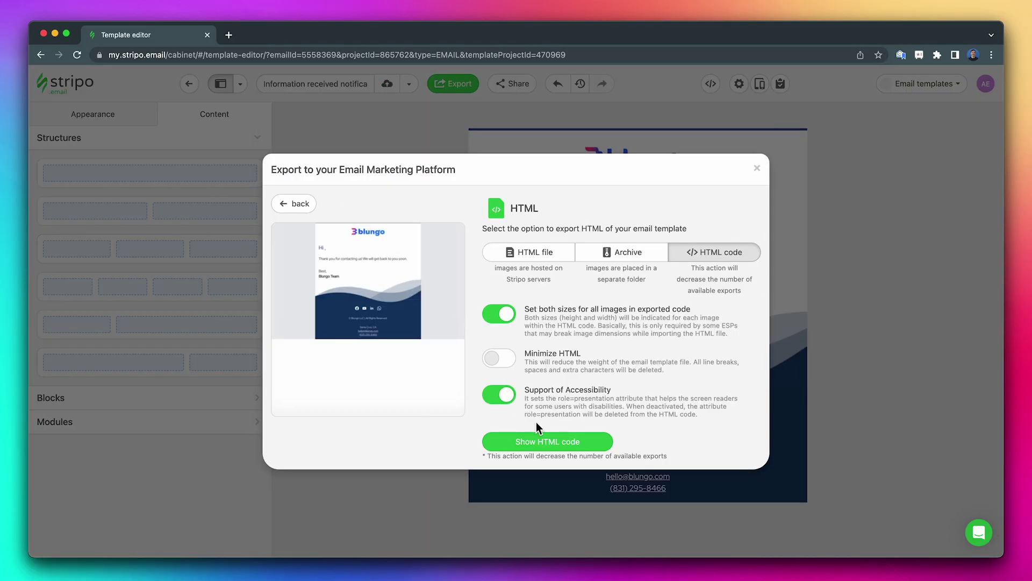
click(543, 440)
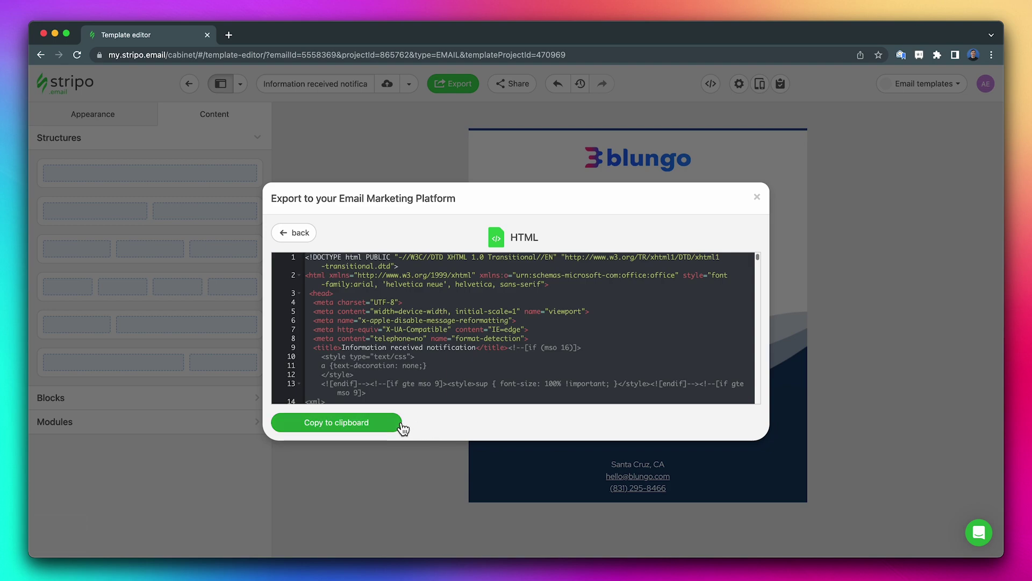
click(401, 427)
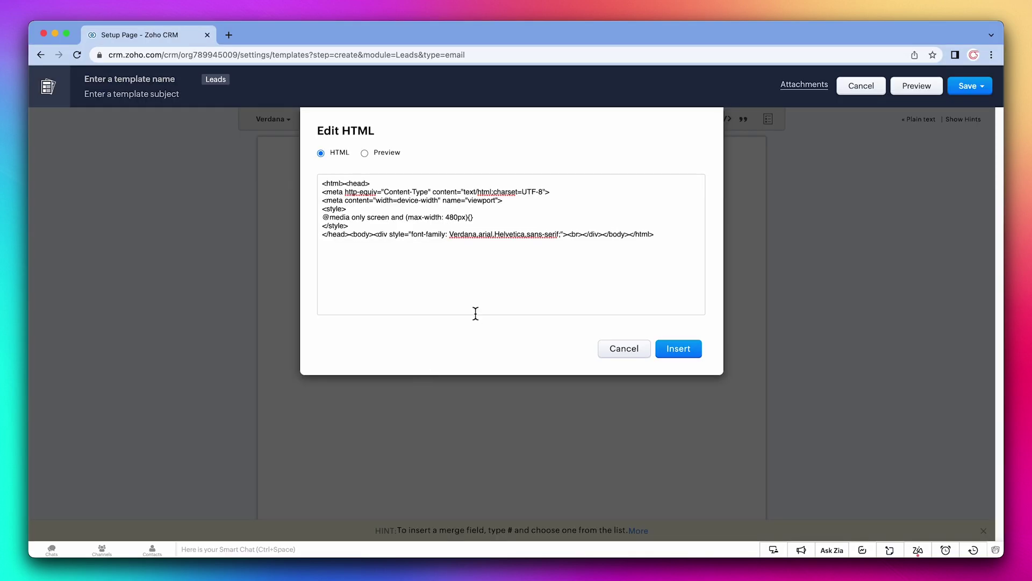
Step: Replace the template's HTML source with the pasted Blungo email code
click(487, 301)
key(super+a)
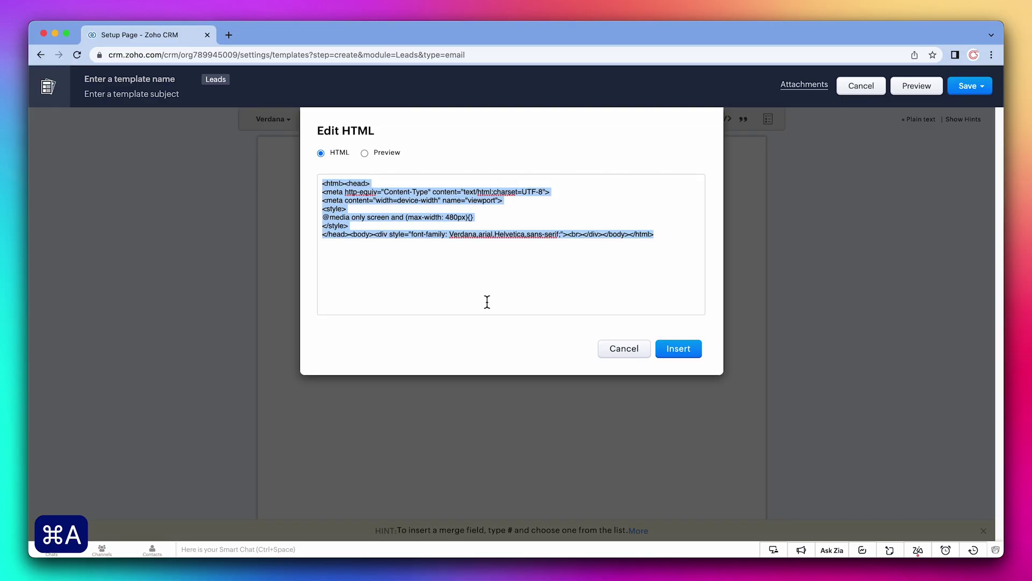
key(super+v)
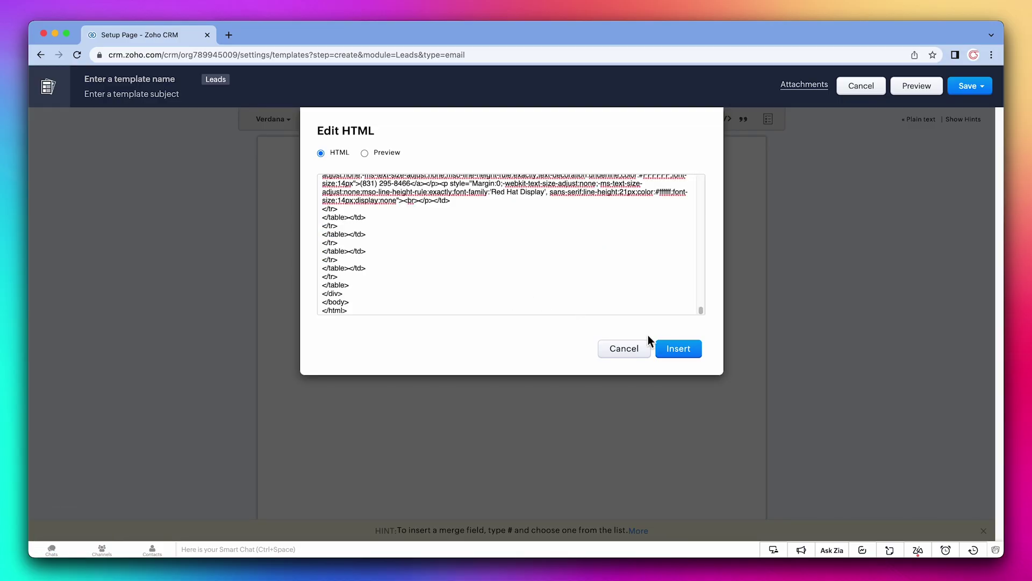
click(674, 350)
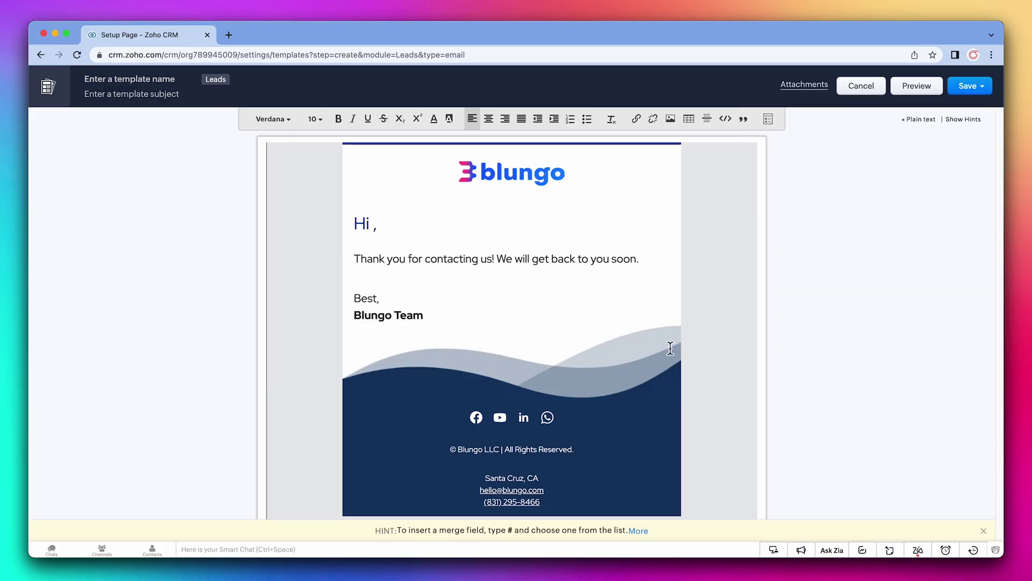
Step: Insert the Leads First Name merge field after 'Hi' in the greeting
click(374, 228)
text(#)
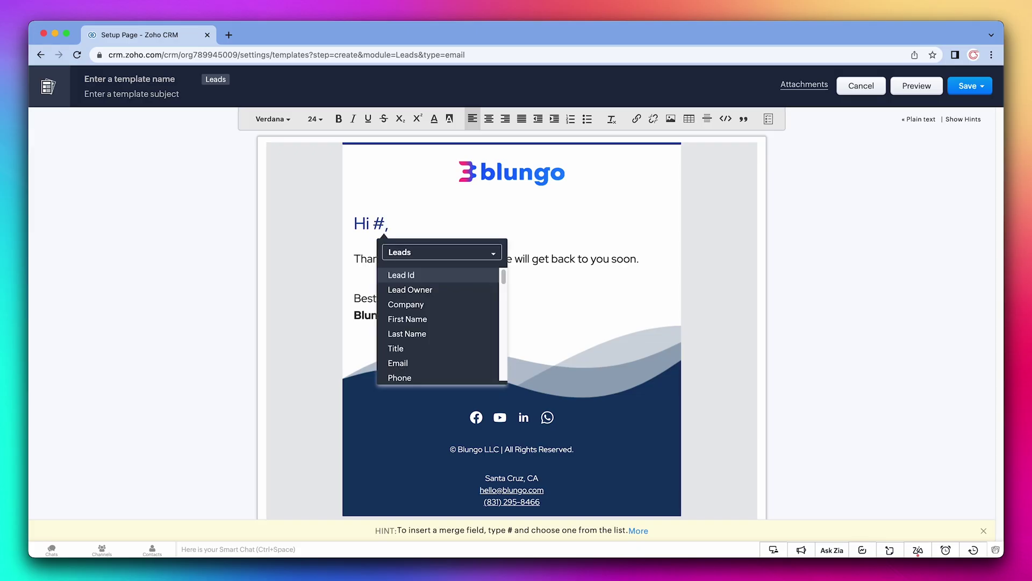
click(410, 319)
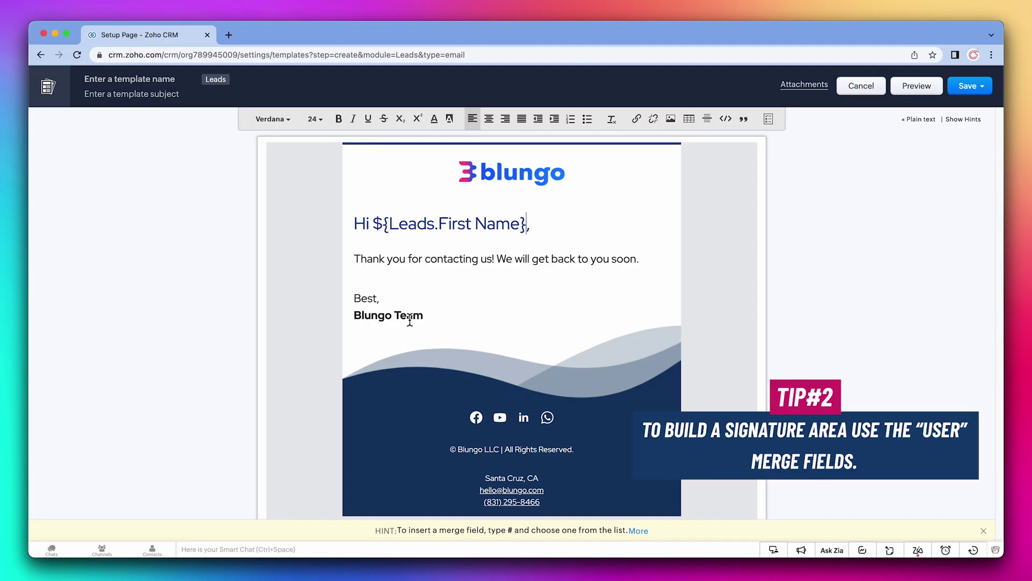
Step: Name the template 'Website form completed notification' with subject 'Information Submitted - Blungo'
click(147, 84)
text(Website form completed notification)
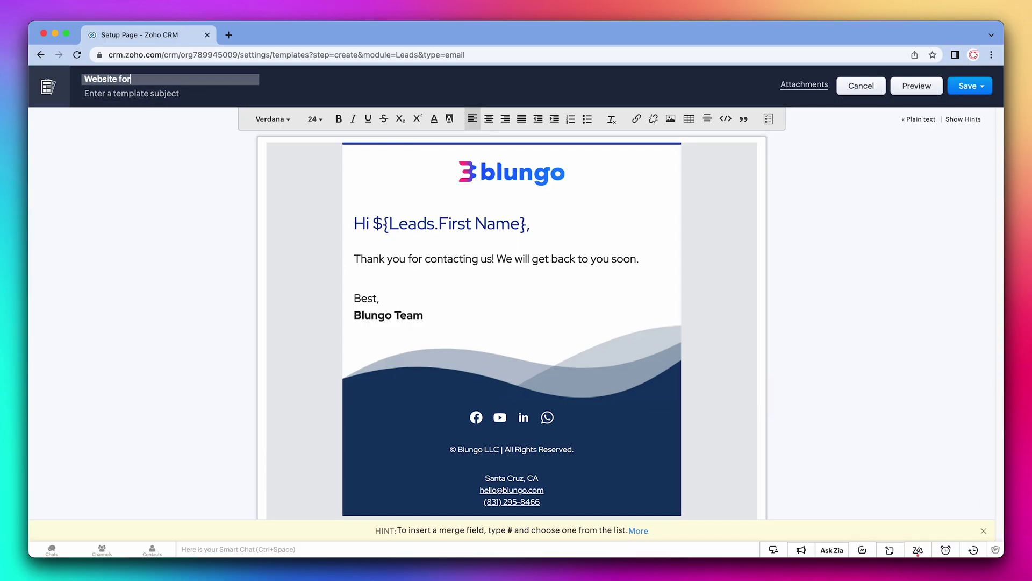
click(150, 94)
text(Information Submitted)
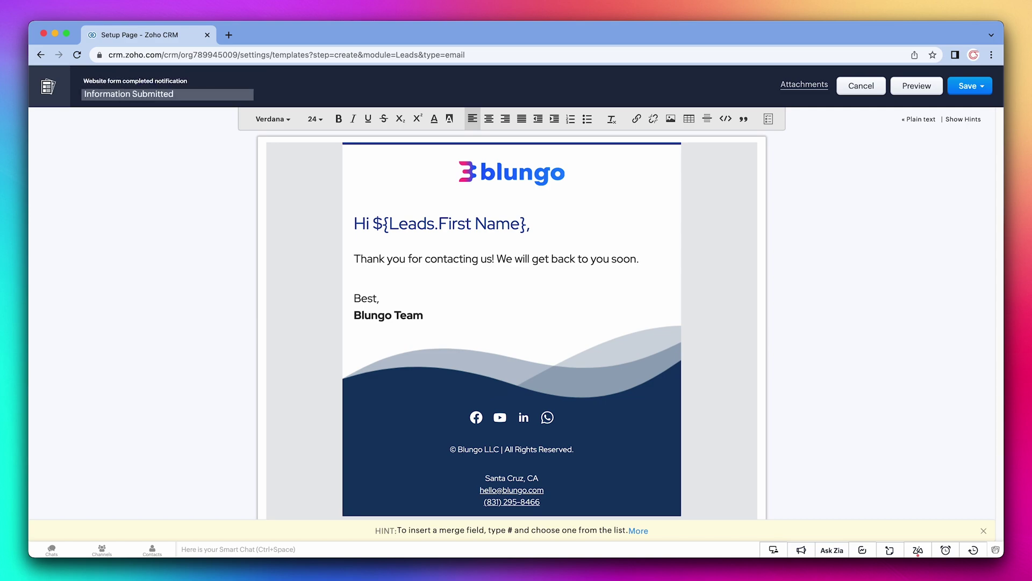
text( - Blungo)
Step: Save the template now into the Public Email Templates folder
click(966, 97)
click(956, 110)
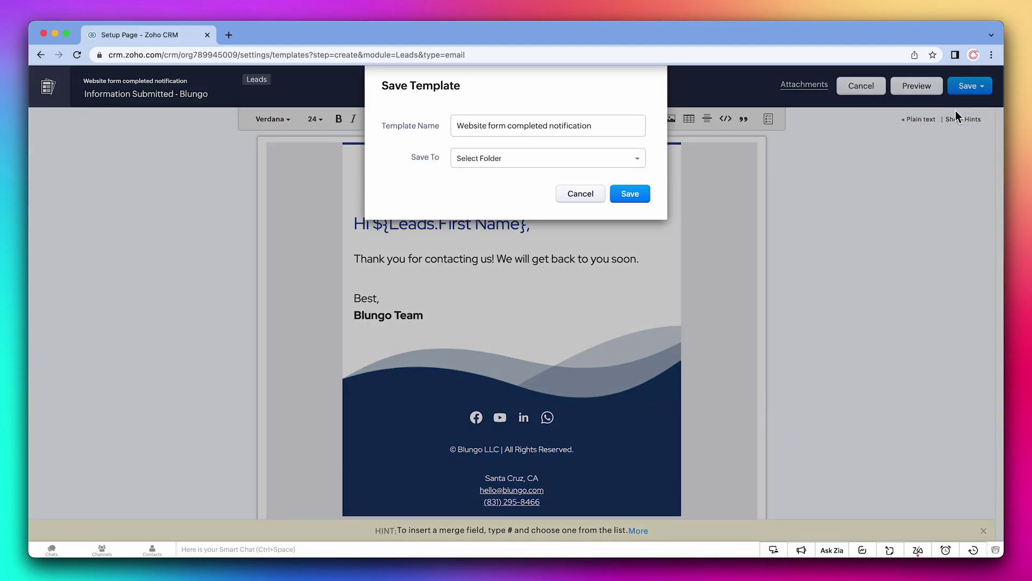
click(624, 158)
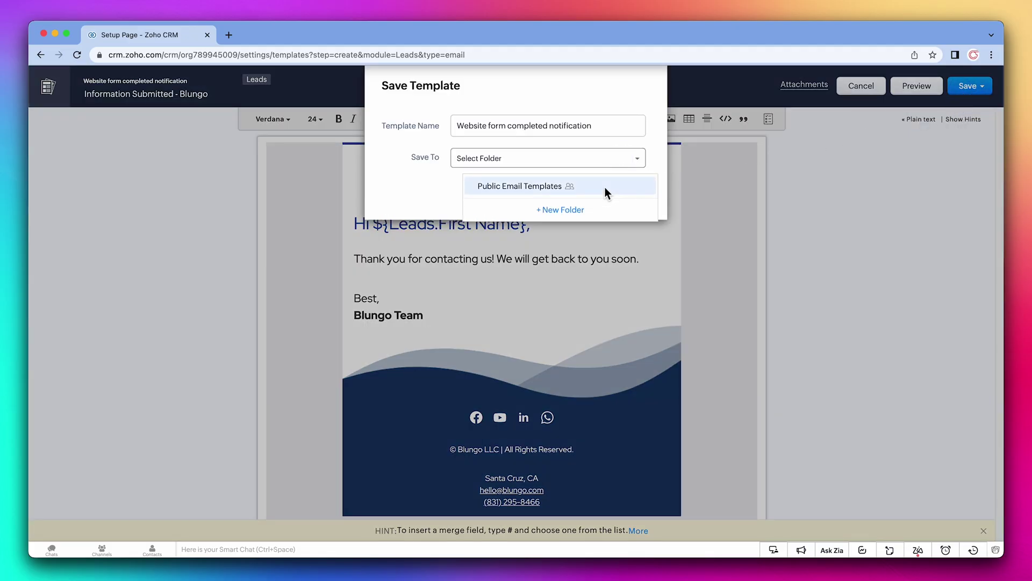
click(606, 187)
click(627, 194)
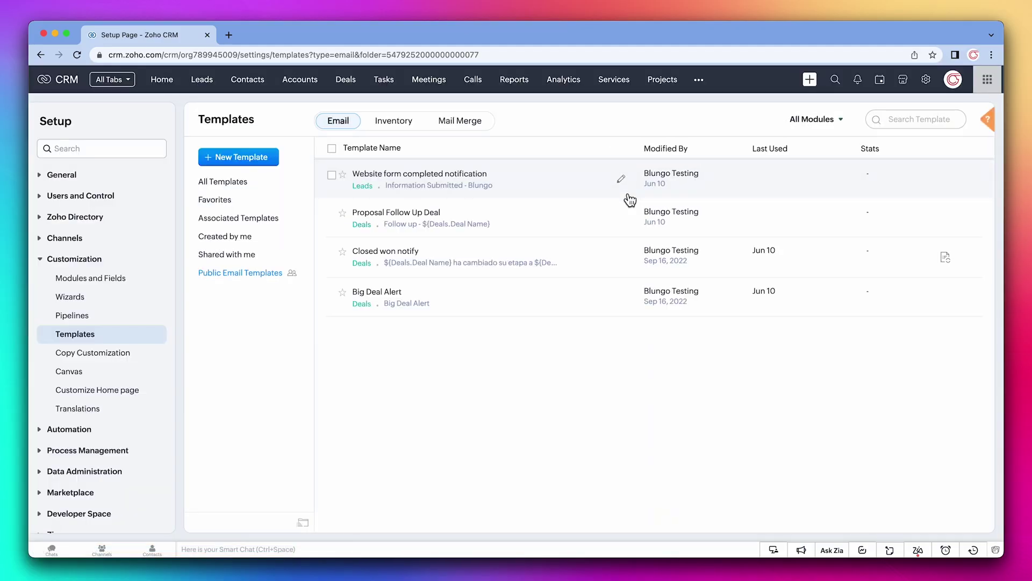
Step: Preview the Website form completed notification template, then go to the Leads list
click(492, 179)
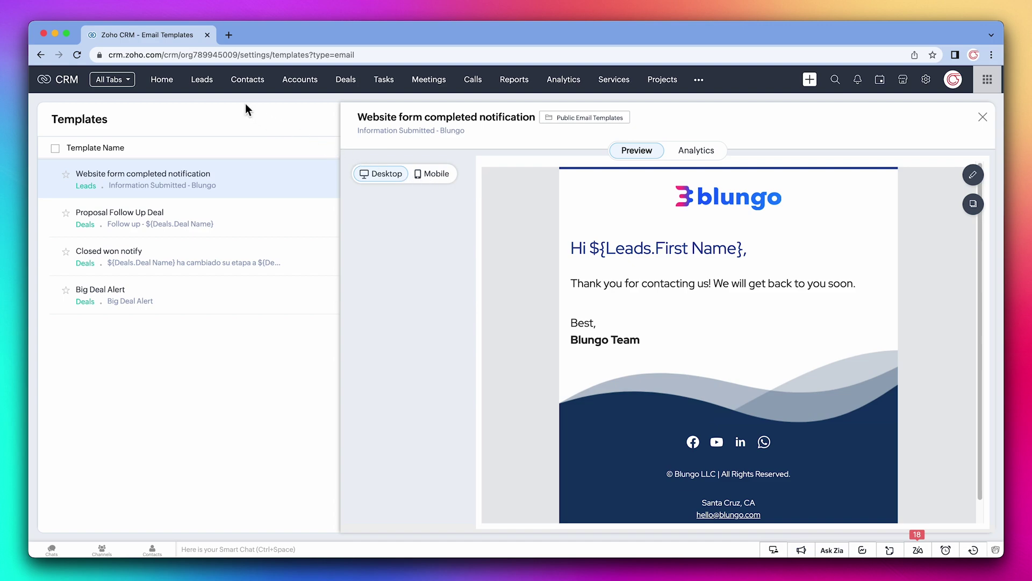
click(210, 92)
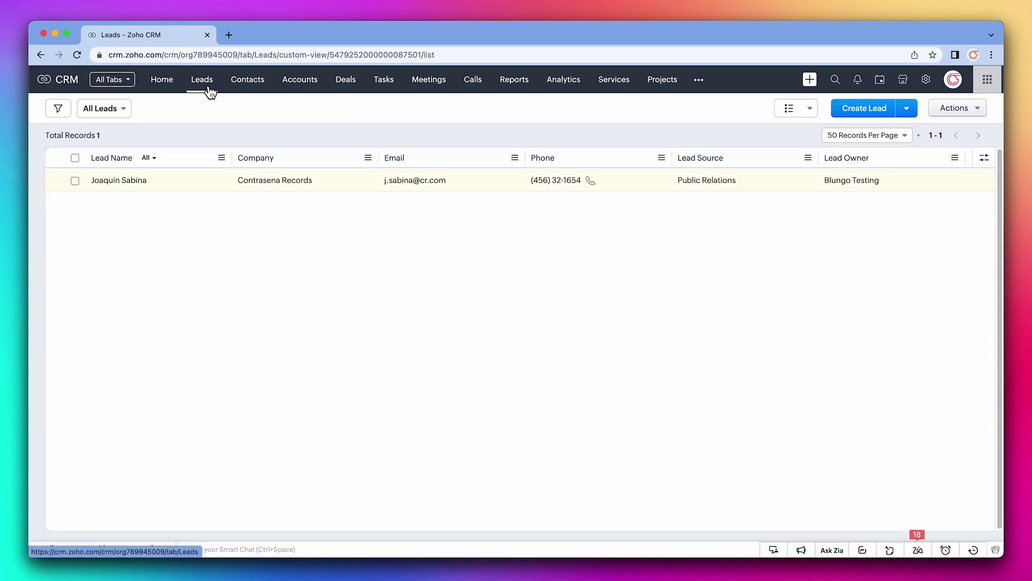
Step: Open the lead's record and compose an email from the Website form completed notification template
click(144, 182)
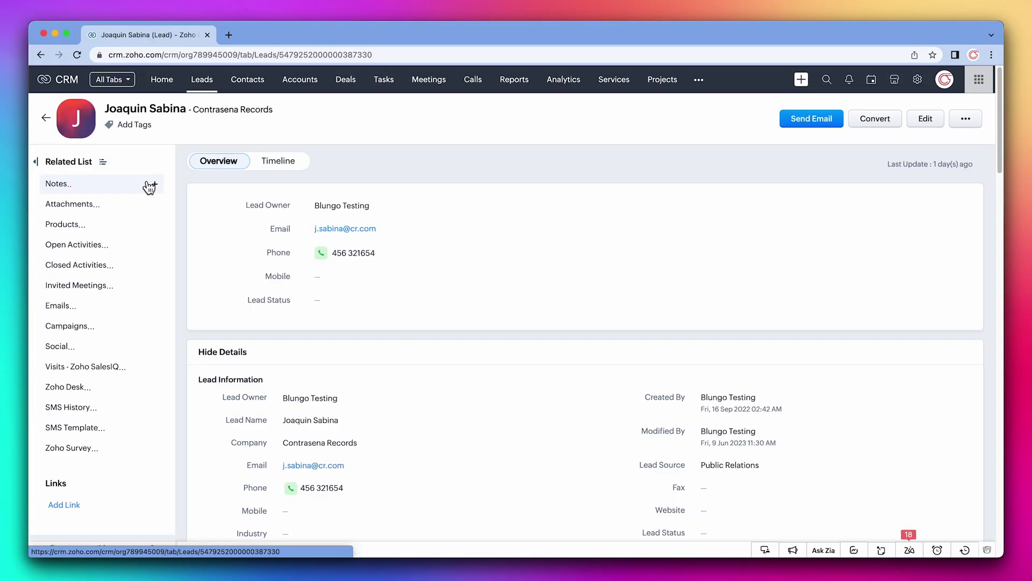
click(800, 115)
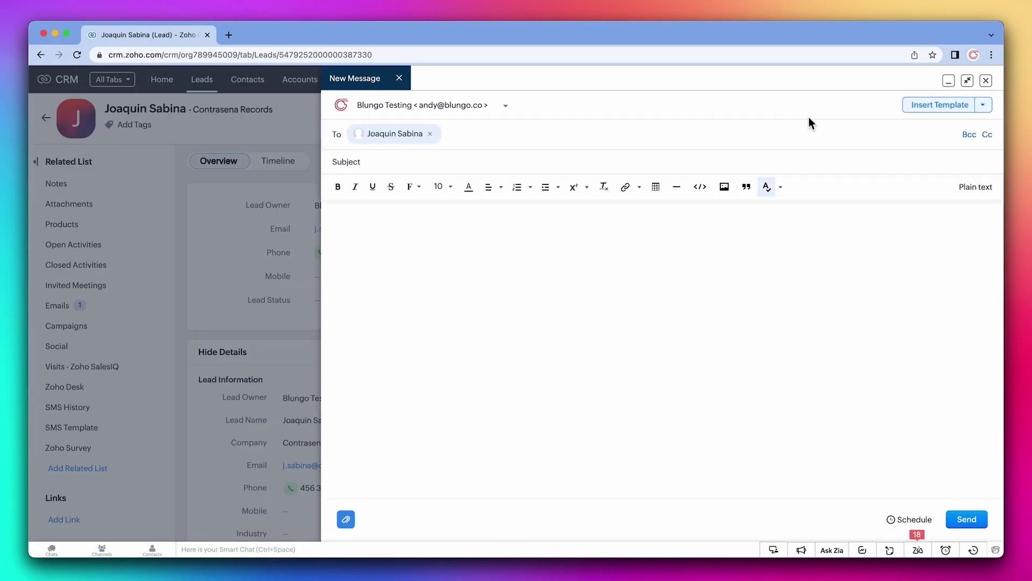
click(934, 106)
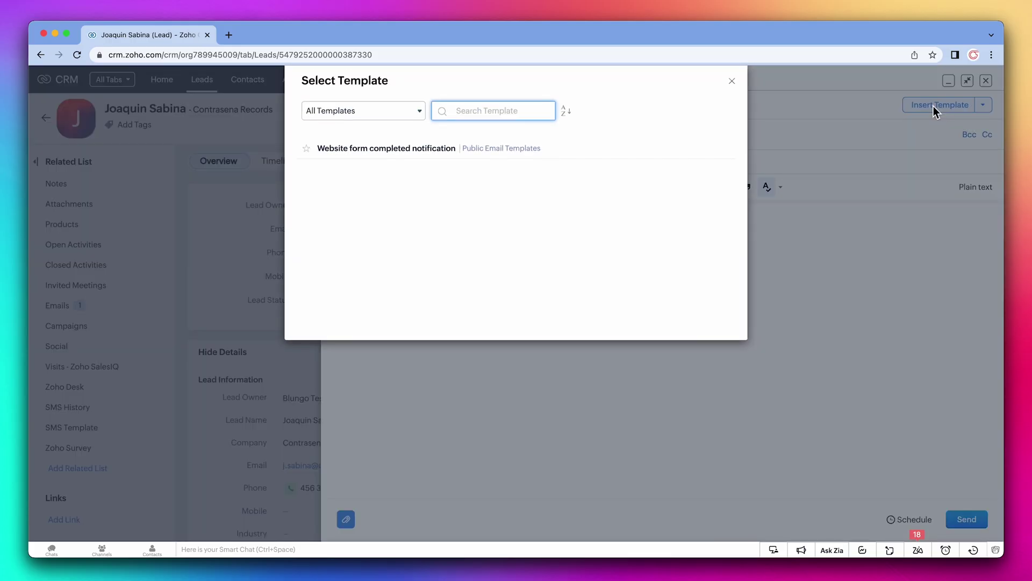
click(455, 149)
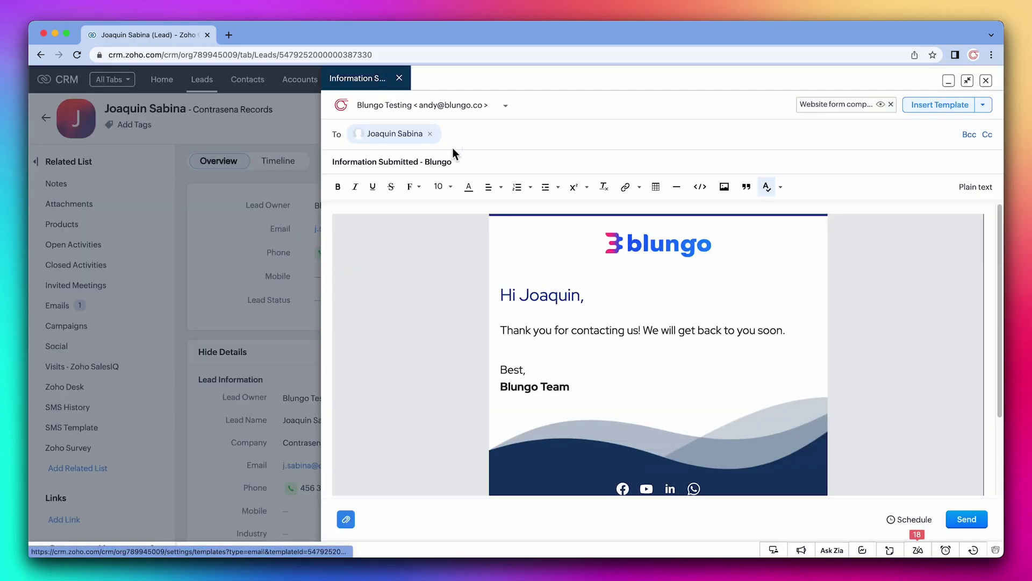